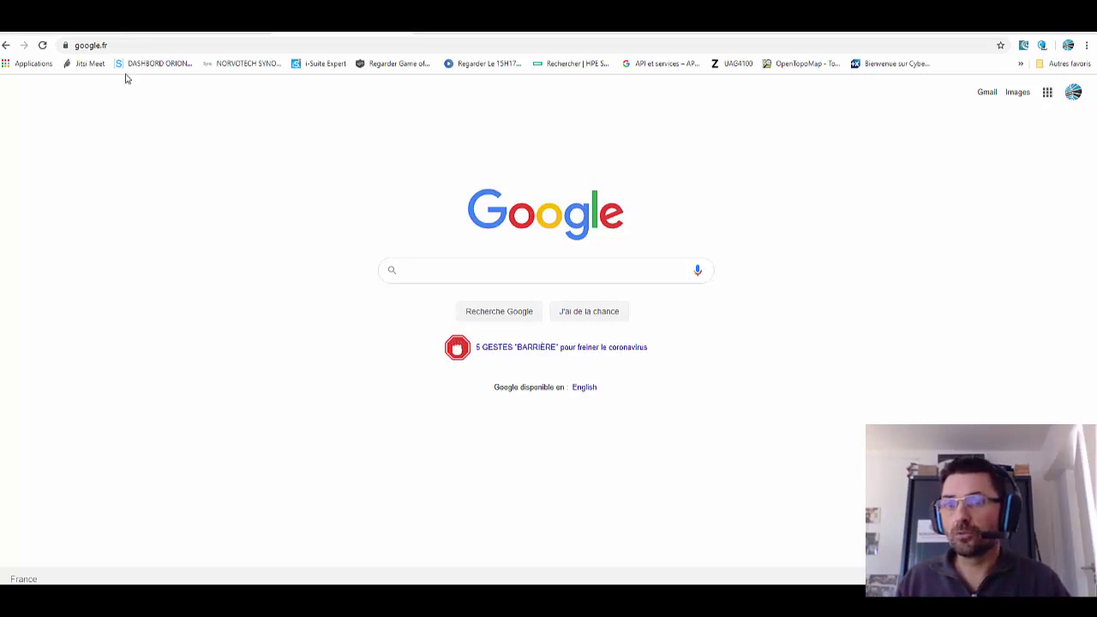
left_click(173, 48)
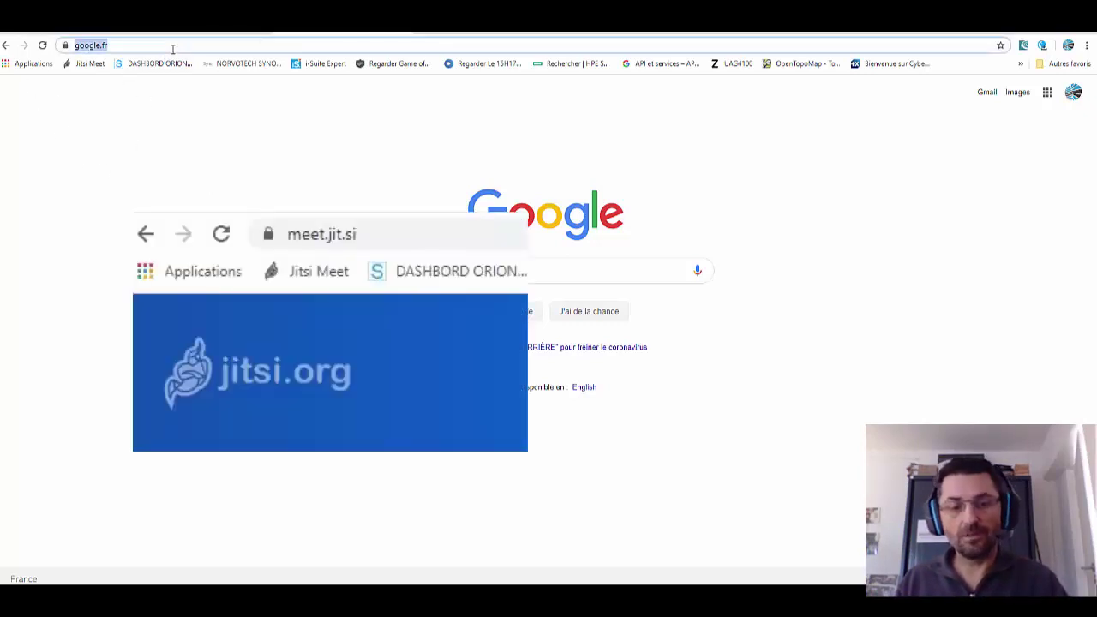
type("https://meet.jit.si/")
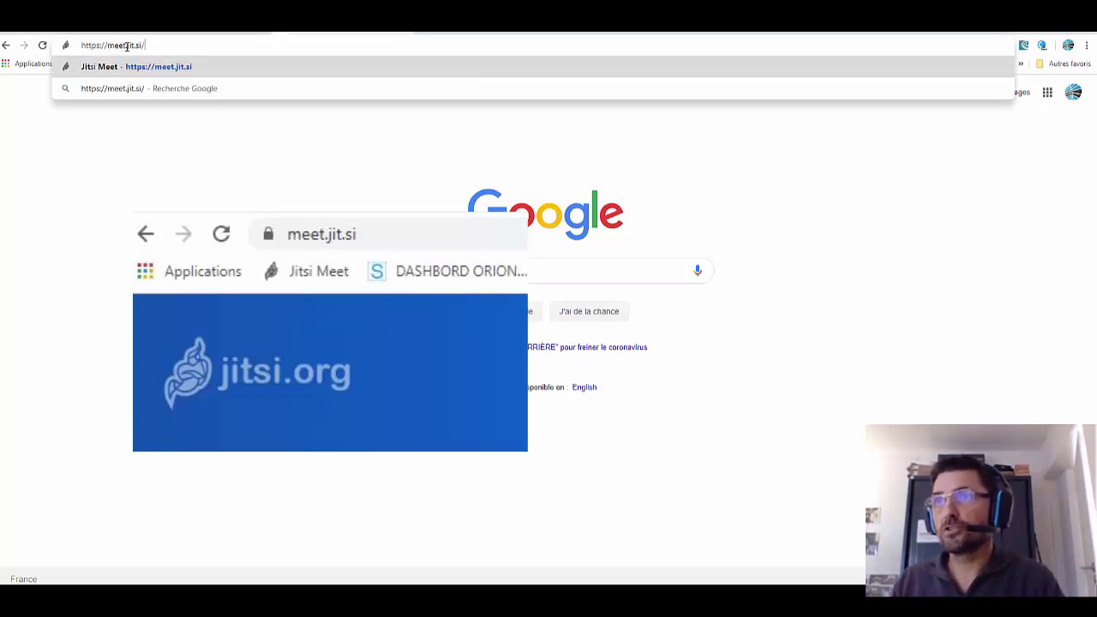
key("Return")
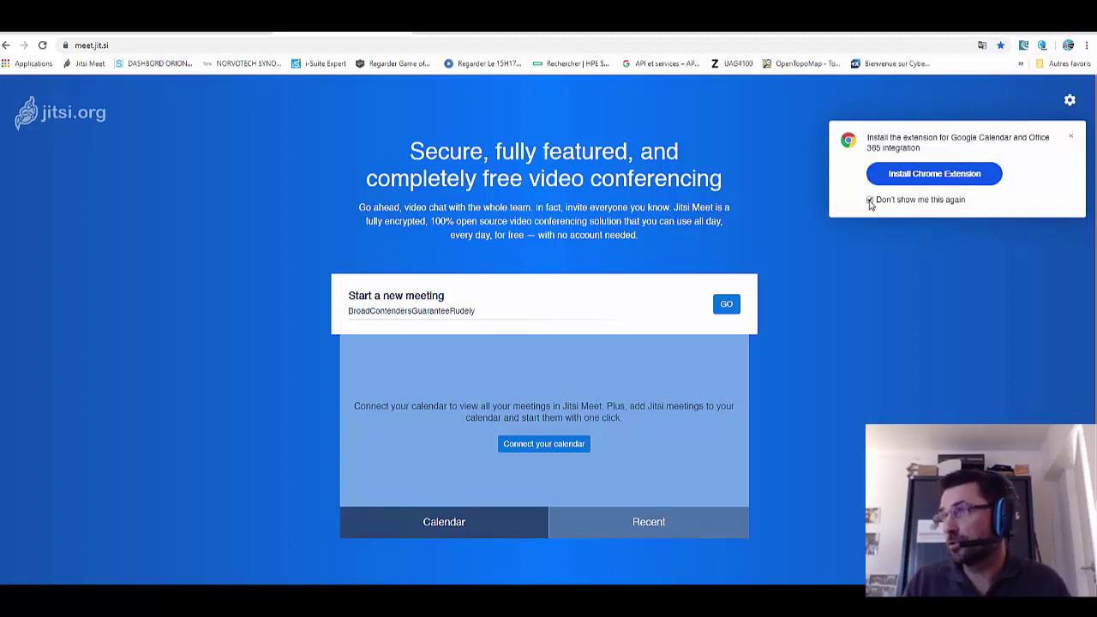
Dismiss the calendar extension offer, enter meeting name testsalon, and shift the window left
left_click(1070, 137)
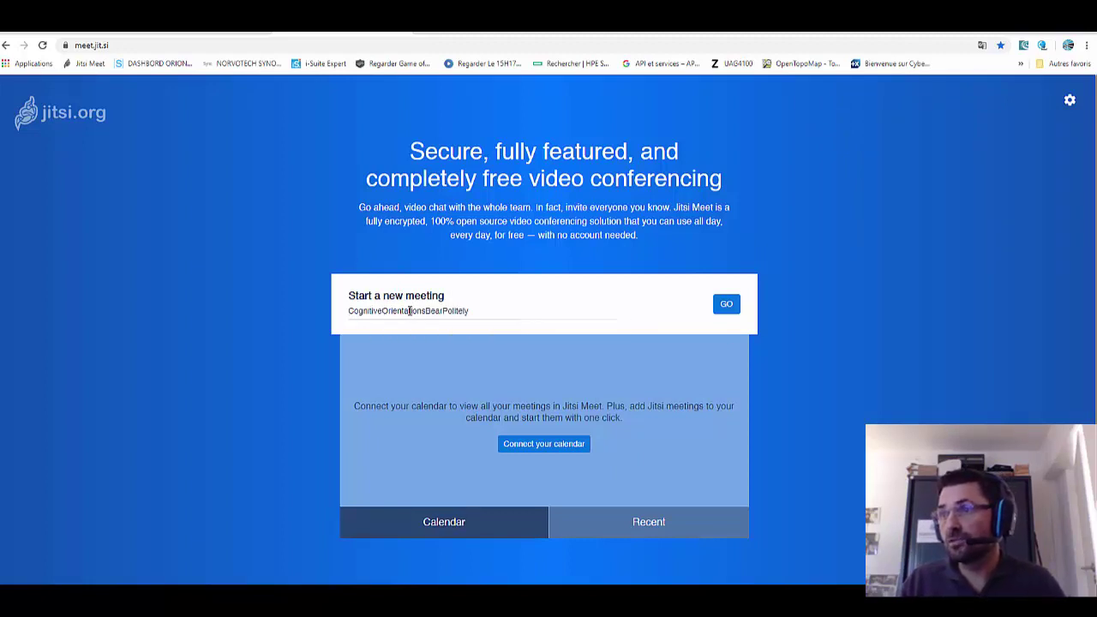
left_click(409, 311)
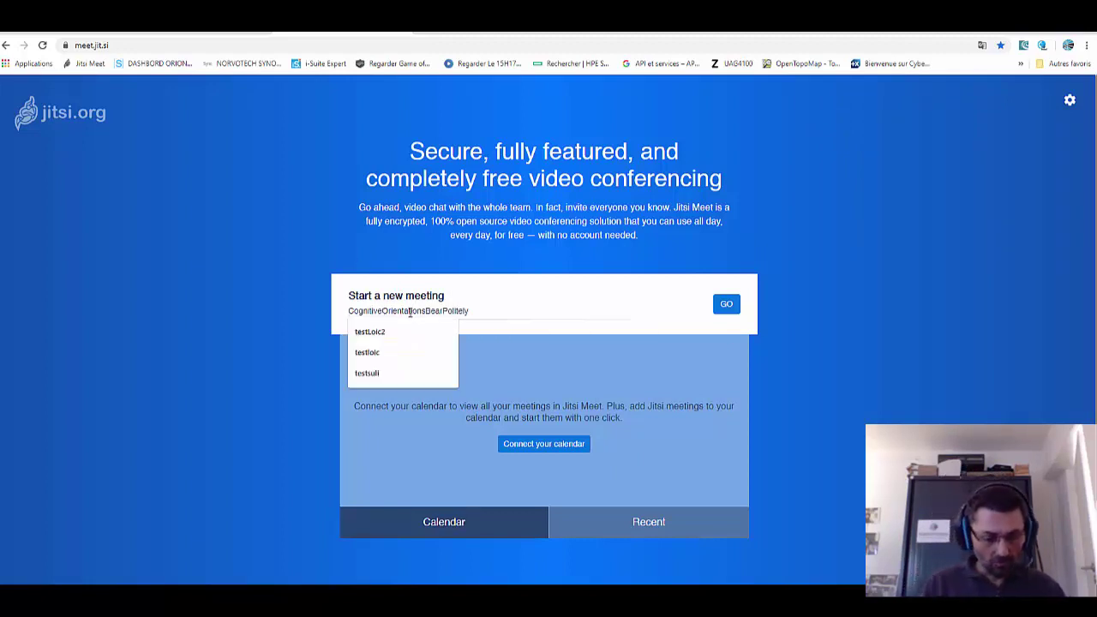
type("salon")
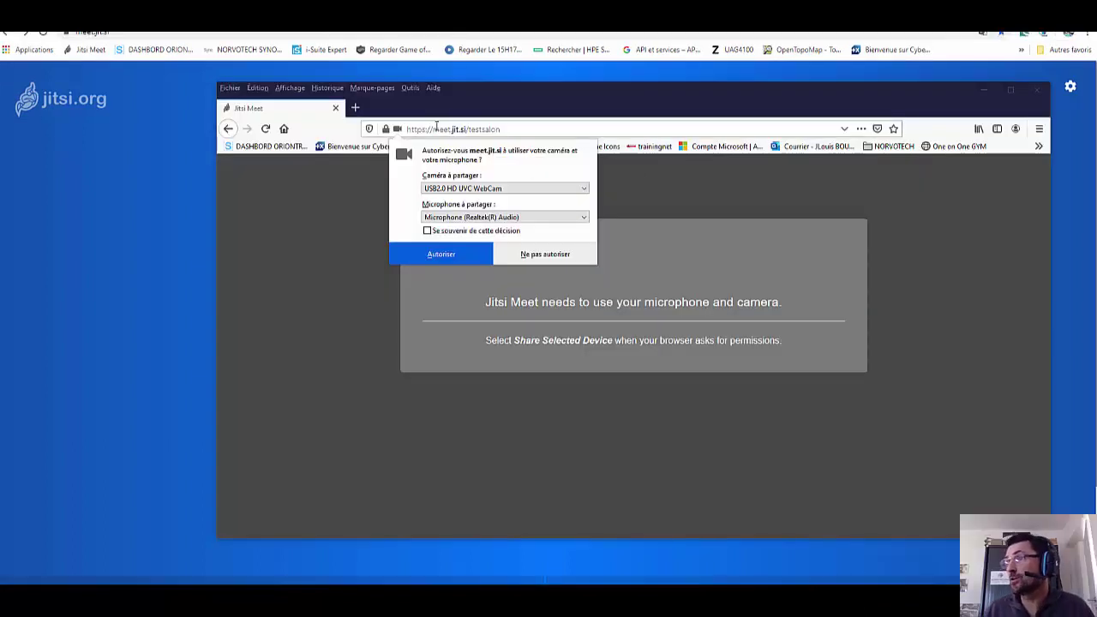
left_click_drag(666, 100, 552, 95)
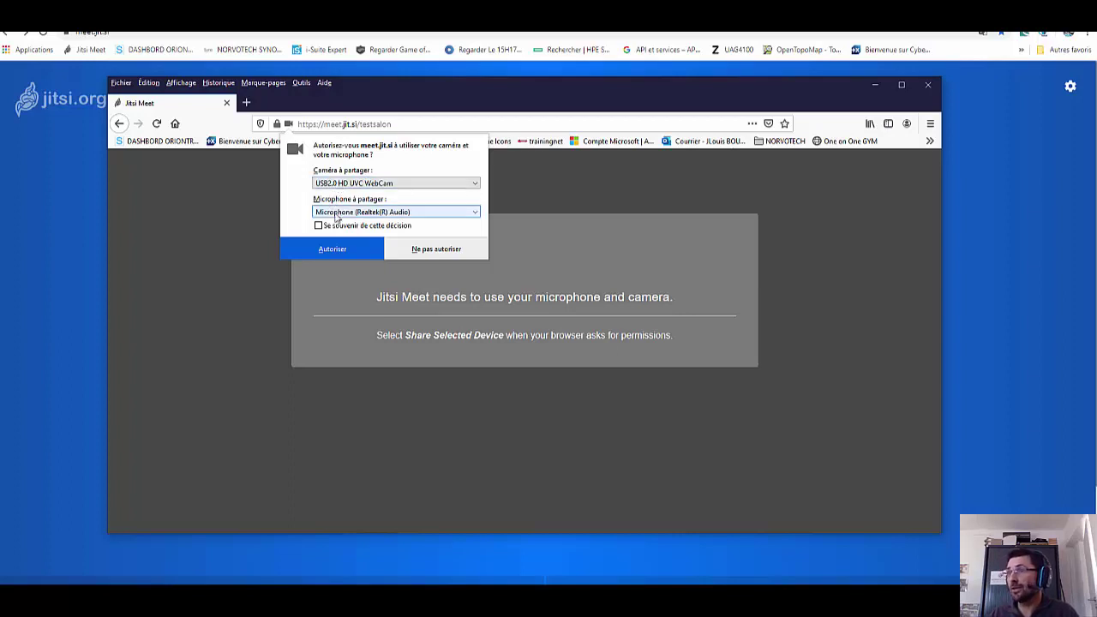
Allow camera and microphone access, move and enlarge the meeting window, and mute the microphone
left_click(353, 248)
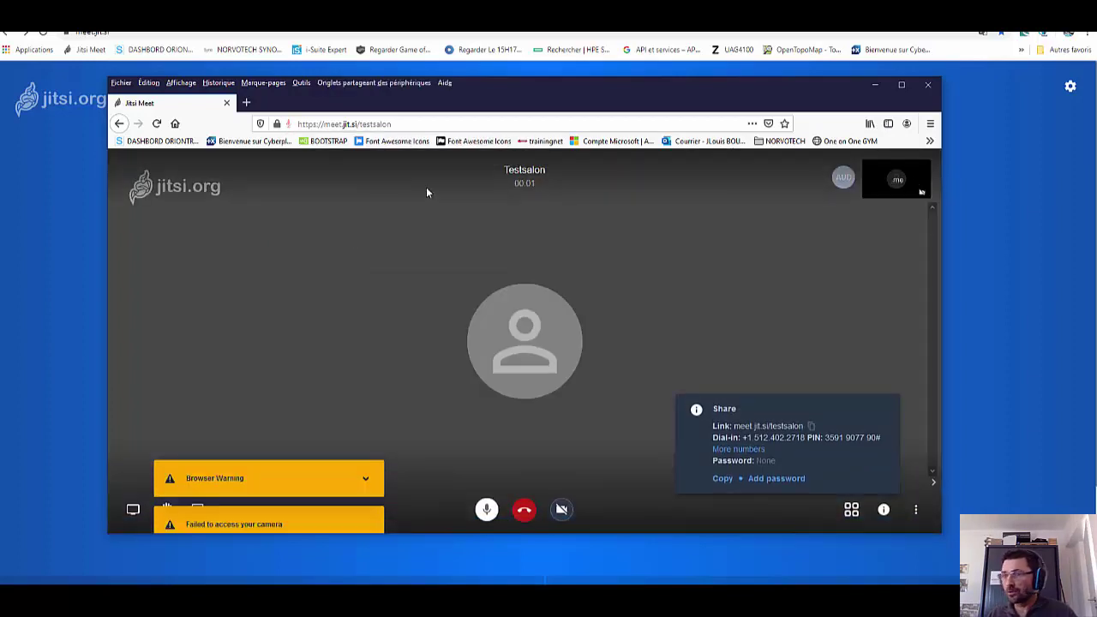
left_click_drag(557, 94, 519, 89)
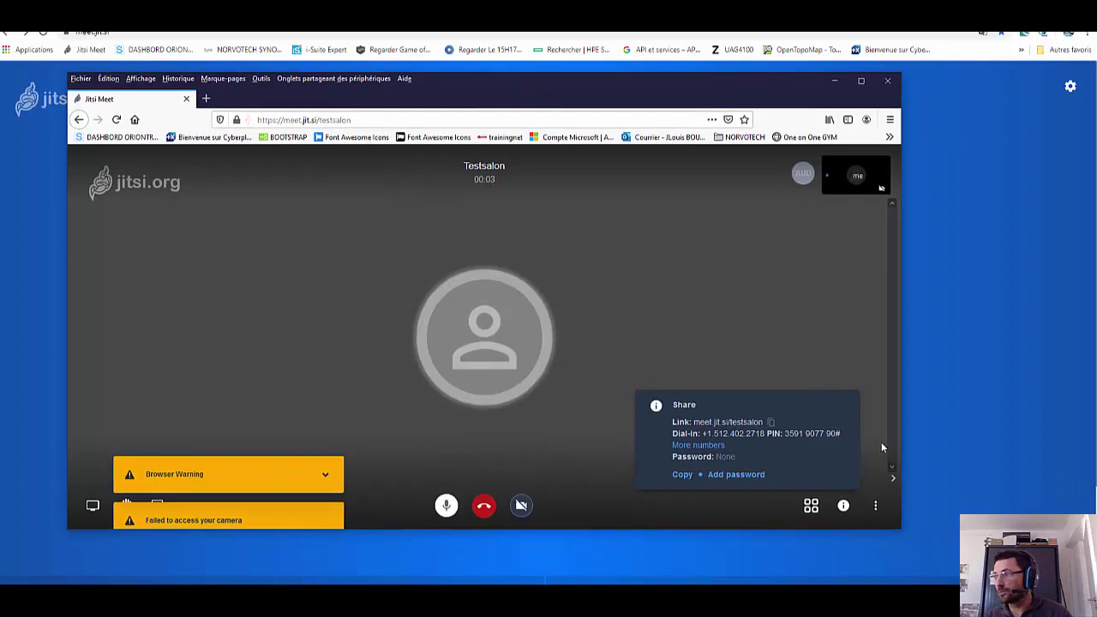
left_click_drag(902, 529, 1011, 553)
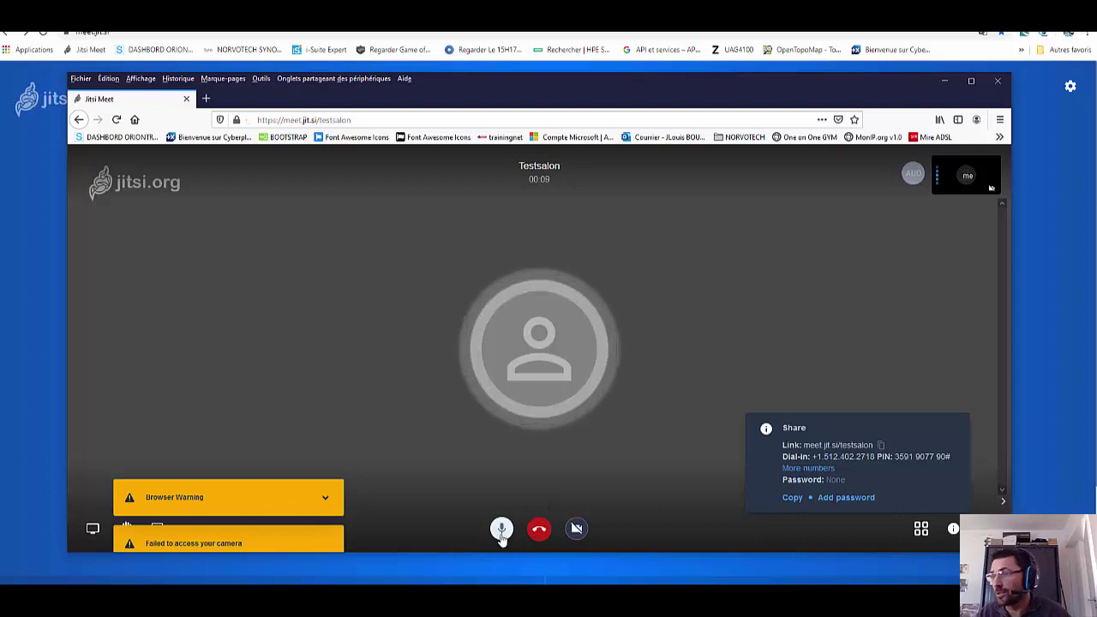
left_click(503, 530)
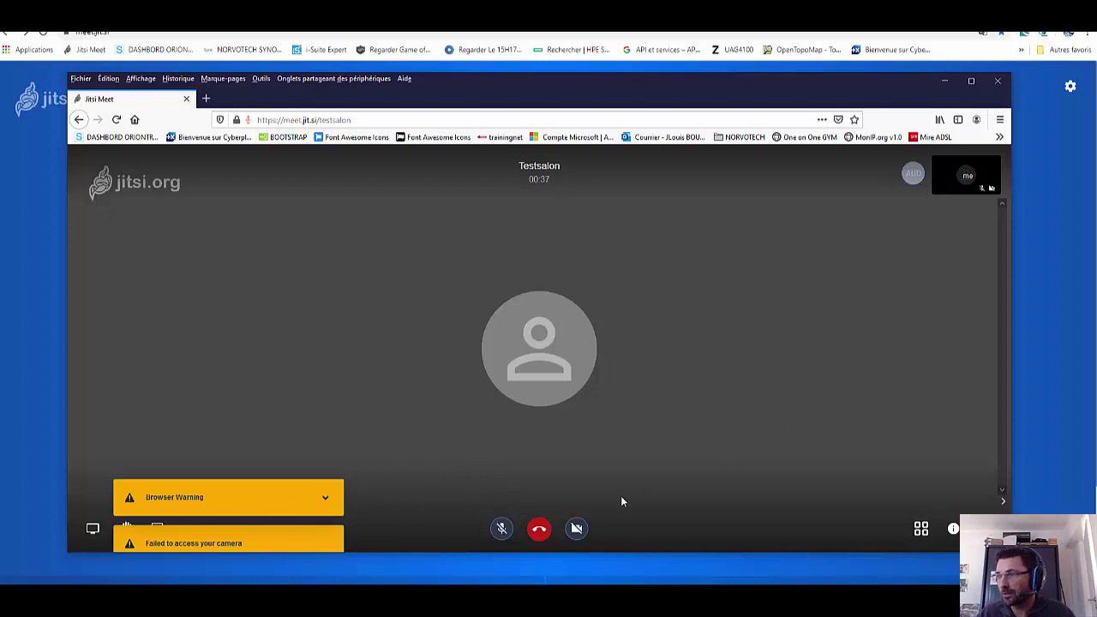
Unmute and re-mute the microphone, then switch the testsalon meeting to tile view
left_click(504, 529)
left_click(504, 528)
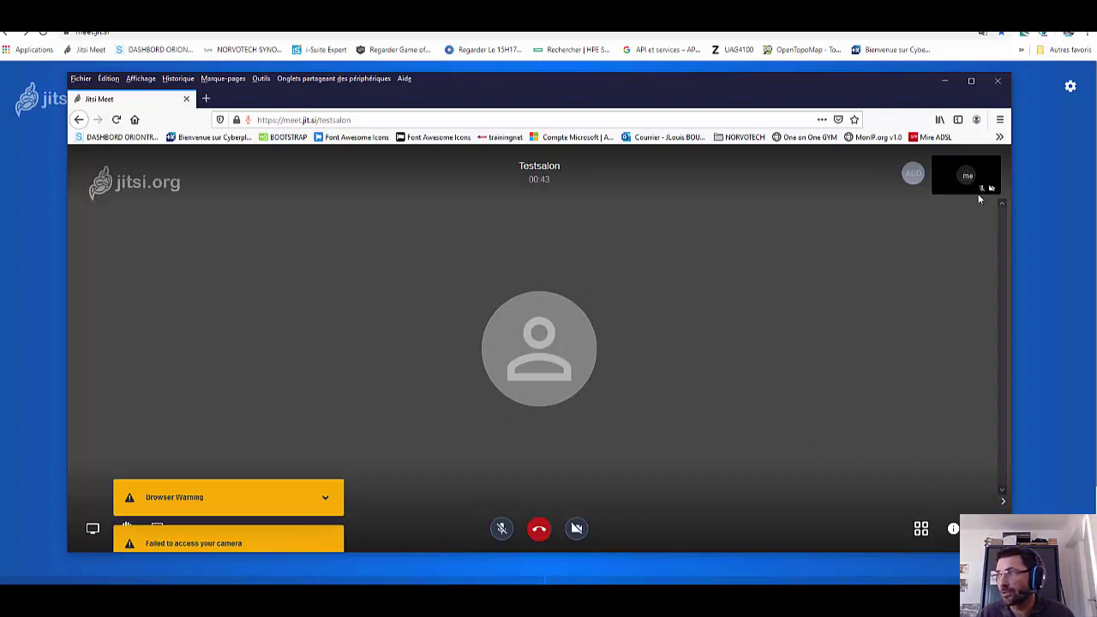
mouse_move(982, 191)
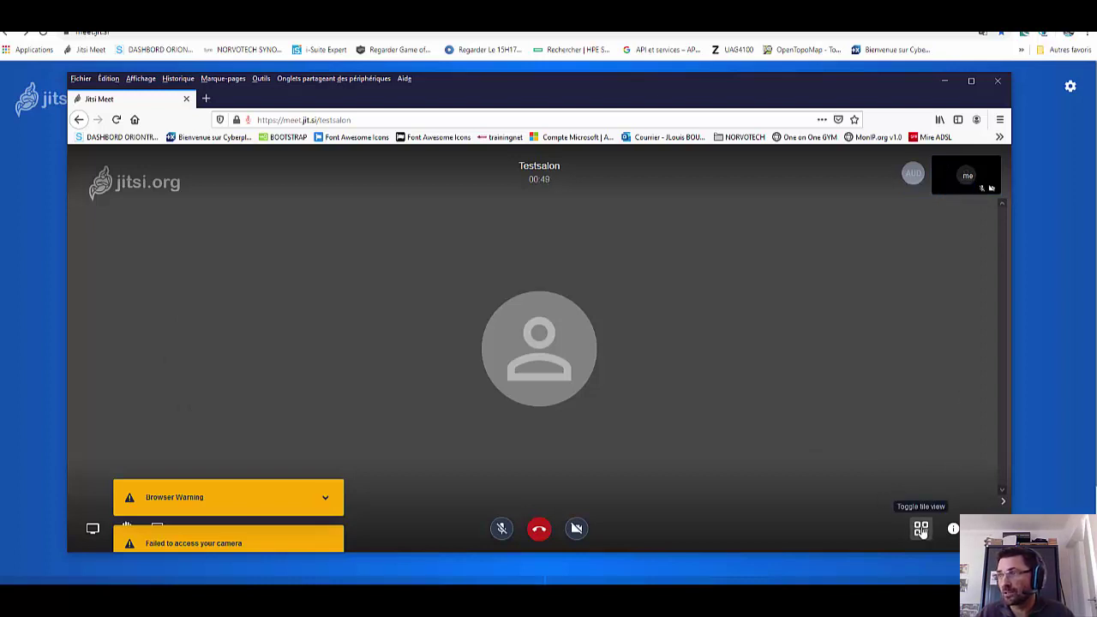
left_click(920, 529)
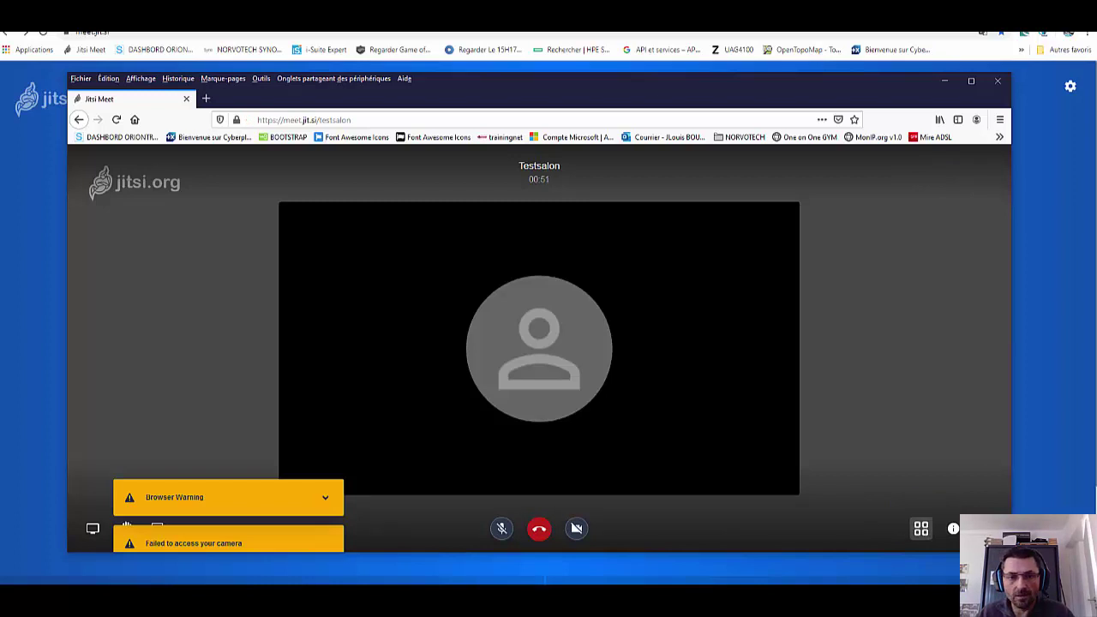
Drop reunion_direction.JPG into Firefox to display it, then minimize and restore that window
left_click_drag(66, 441, 489, 334)
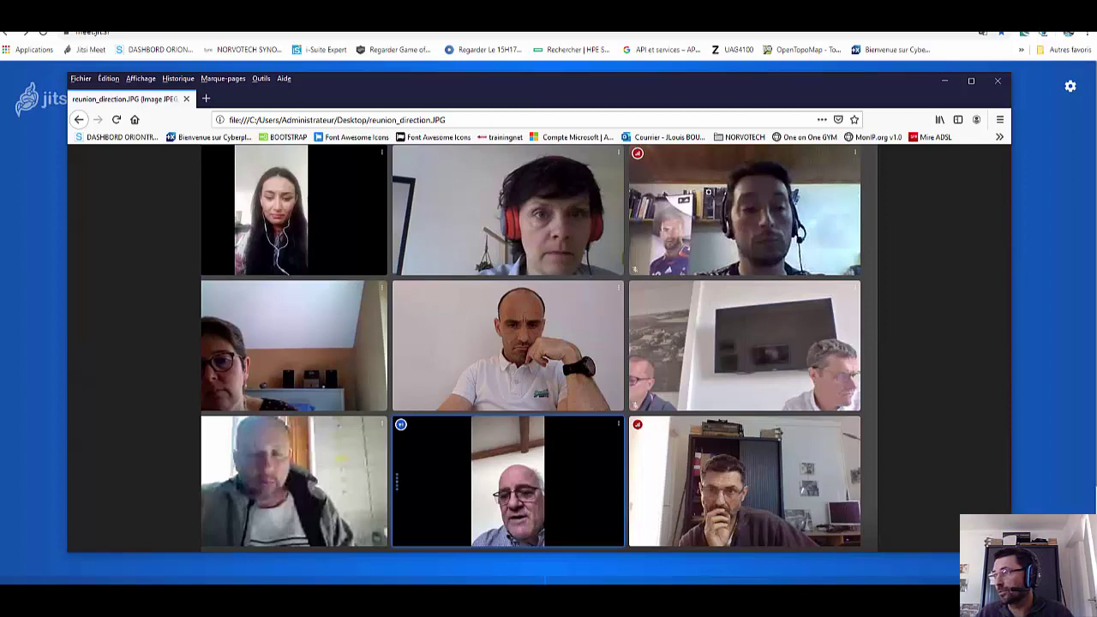
left_click(942, 82)
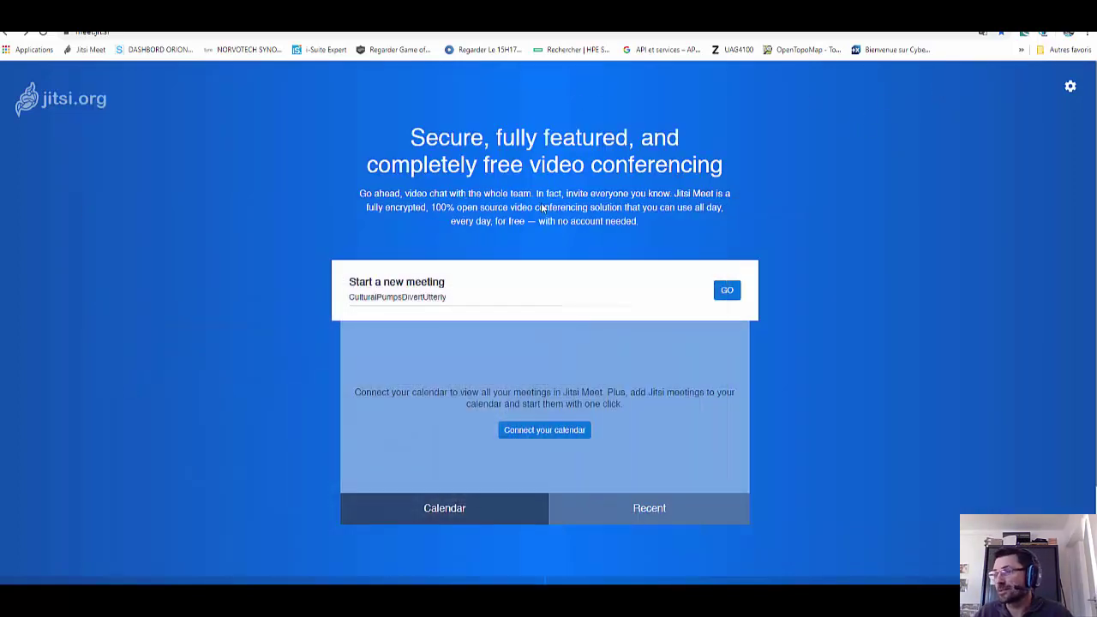
key("alt+Tab")
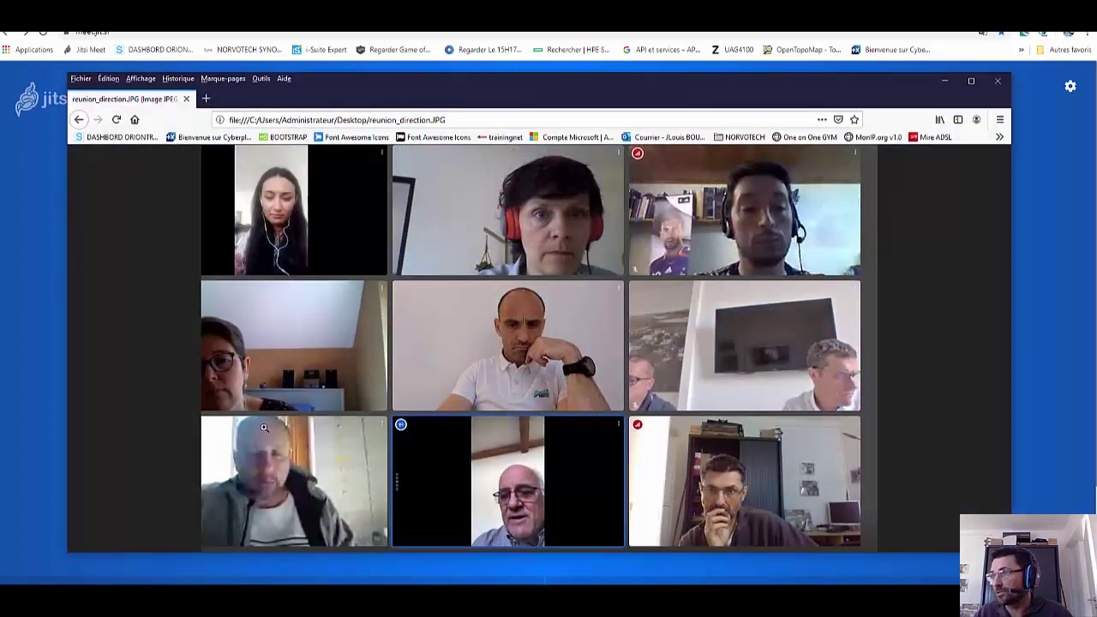
Rejoin Testsalon allowing camera and mic, select its web address, and show link and dial-in details
left_click(81, 121)
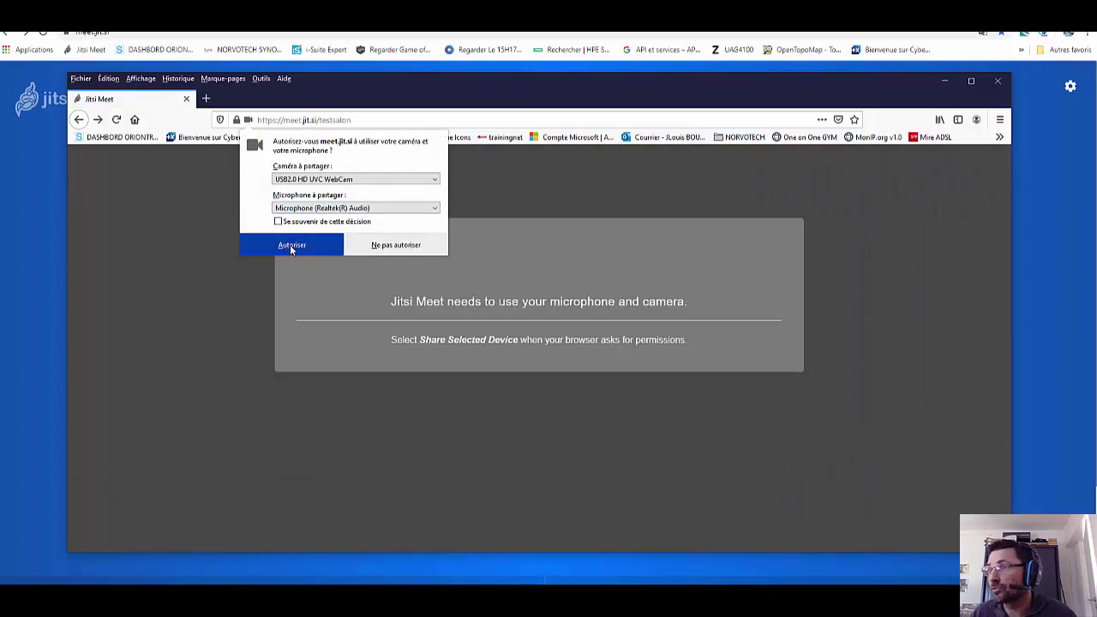
left_click(290, 244)
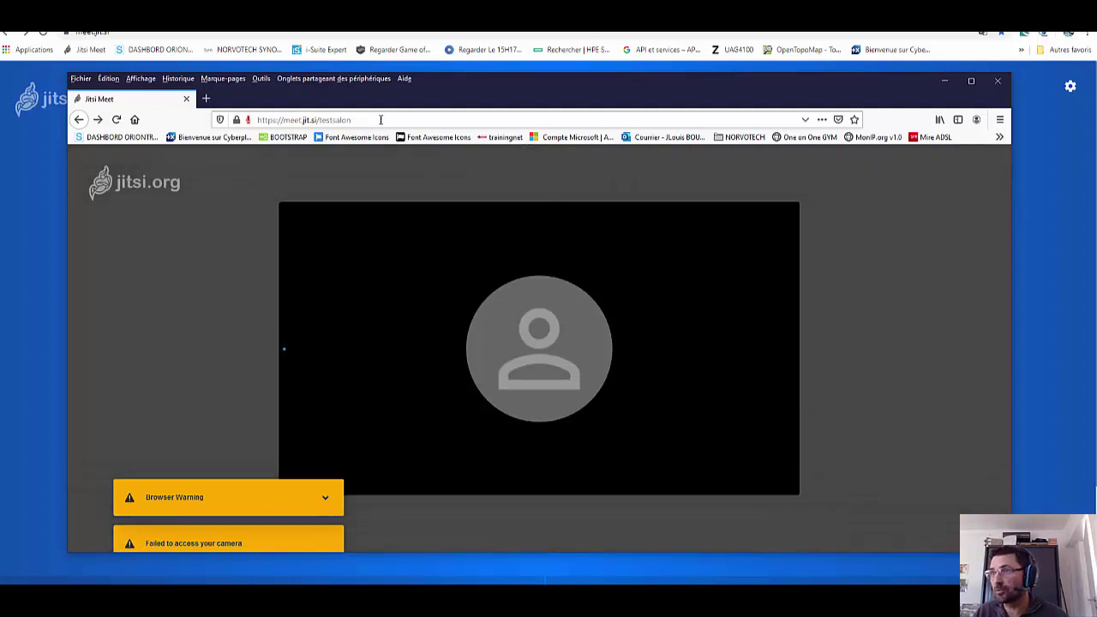
left_click_drag(382, 120, 282, 119)
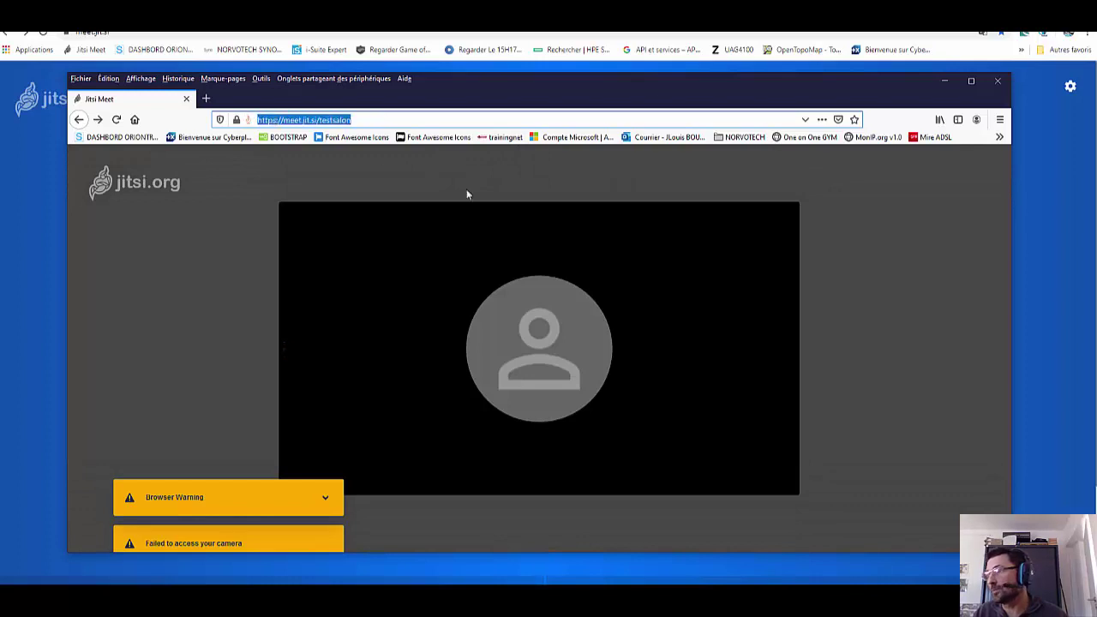
mouse_move(911, 499)
left_click(985, 529)
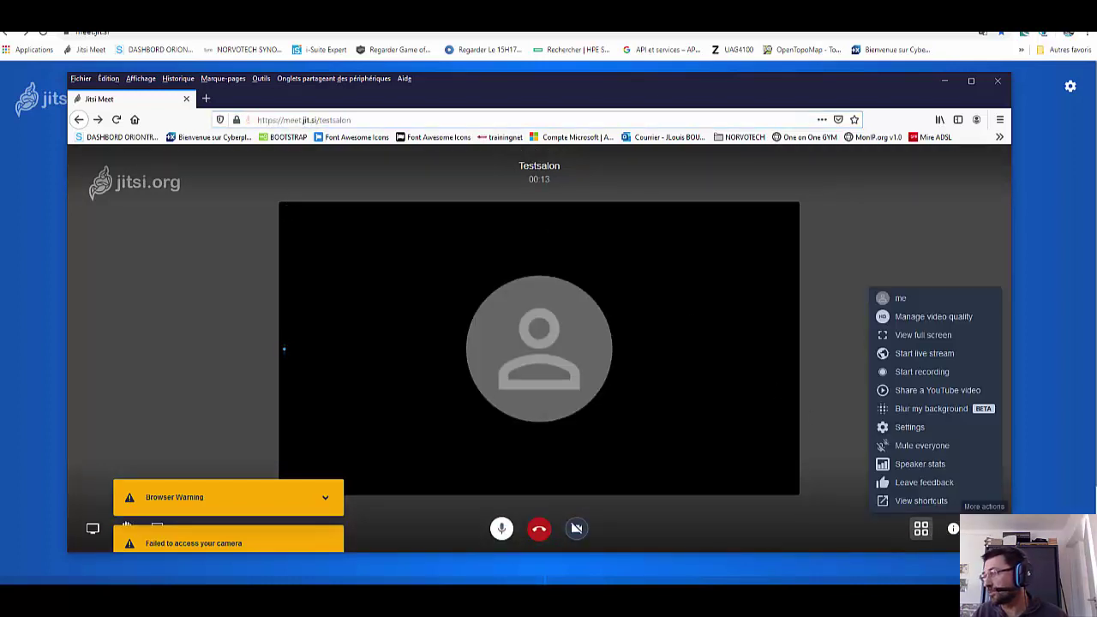
left_click(953, 529)
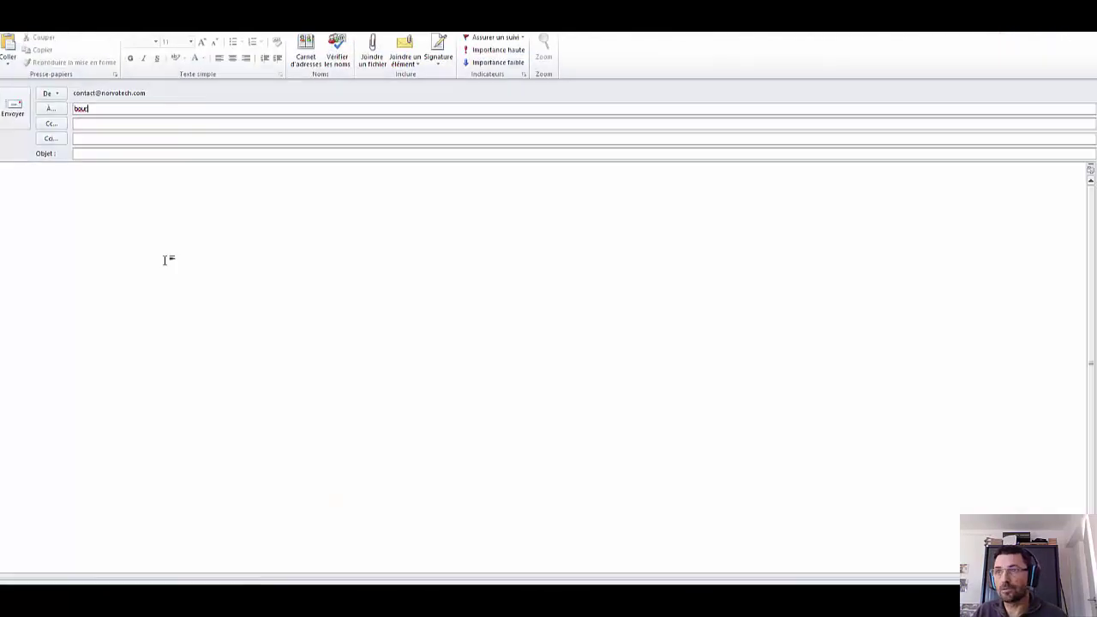
Paste the copied testsalon meeting invitation into the new Outlook e-mail's body
left_click(123, 211)
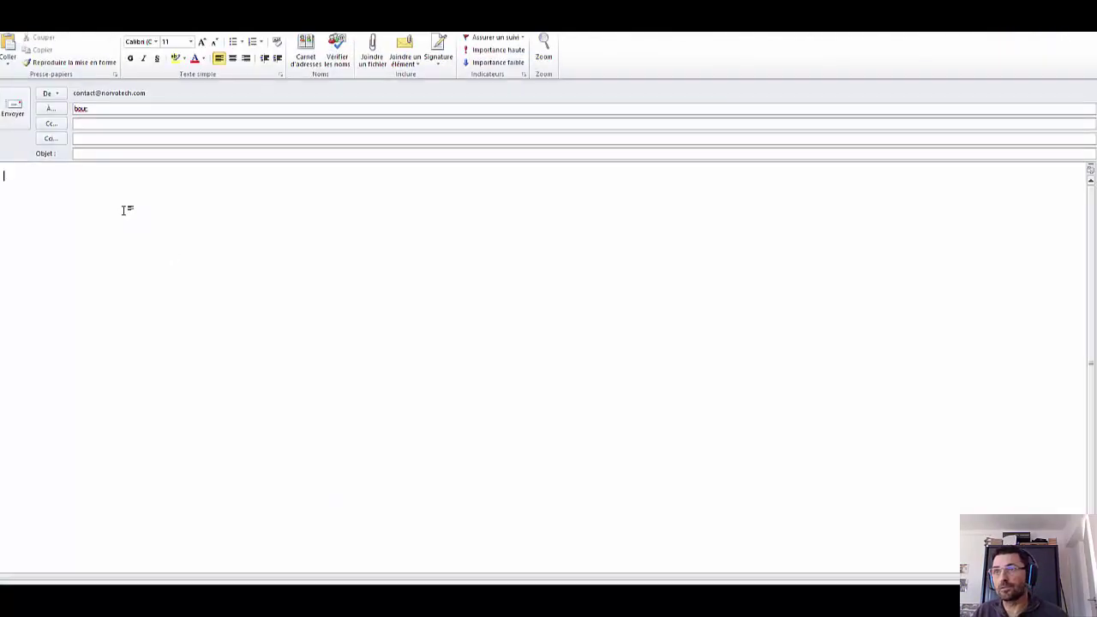
key("ctrl+v")
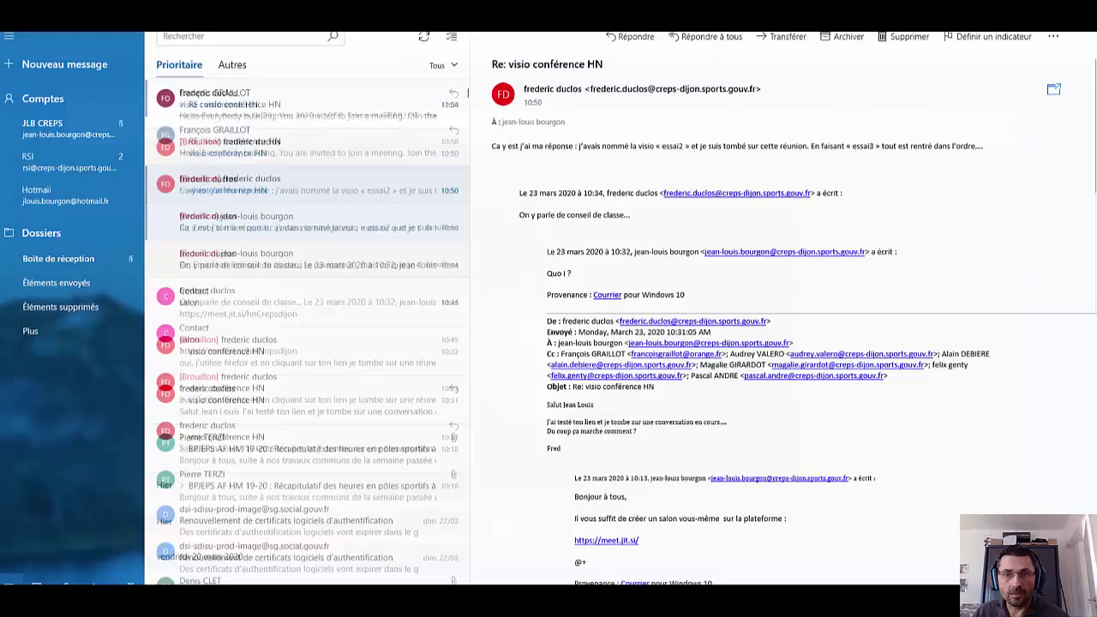
Open the 'RE : visio conférence HN' reply from the inbox list
left_click(248, 146)
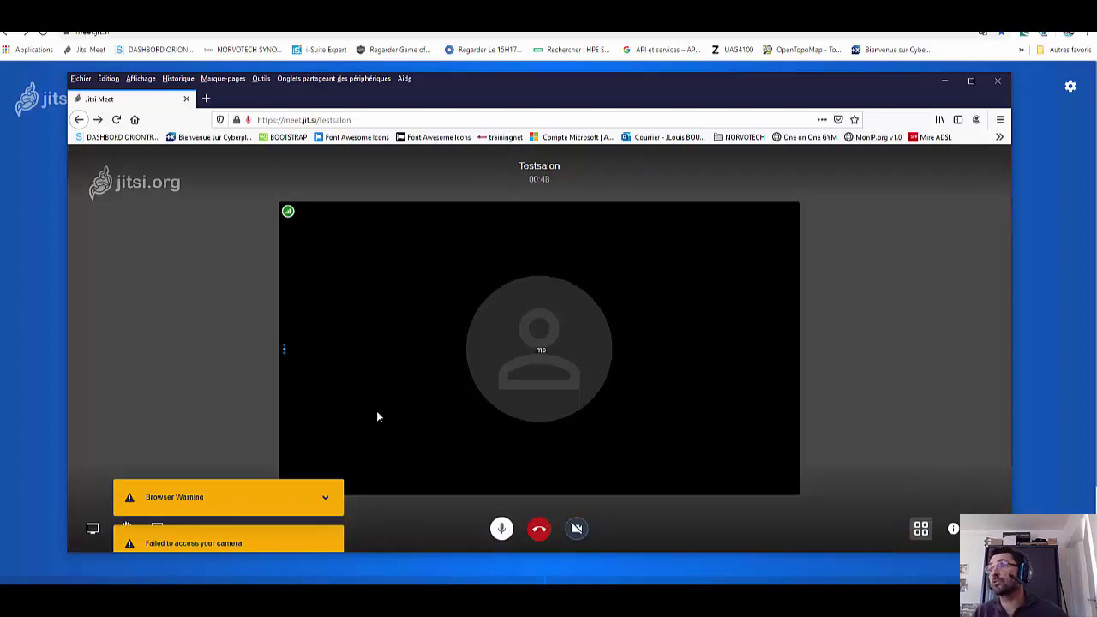
Expand and dismiss both the browser warning and the camera access failure notice
left_click(327, 498)
left_click(155, 500)
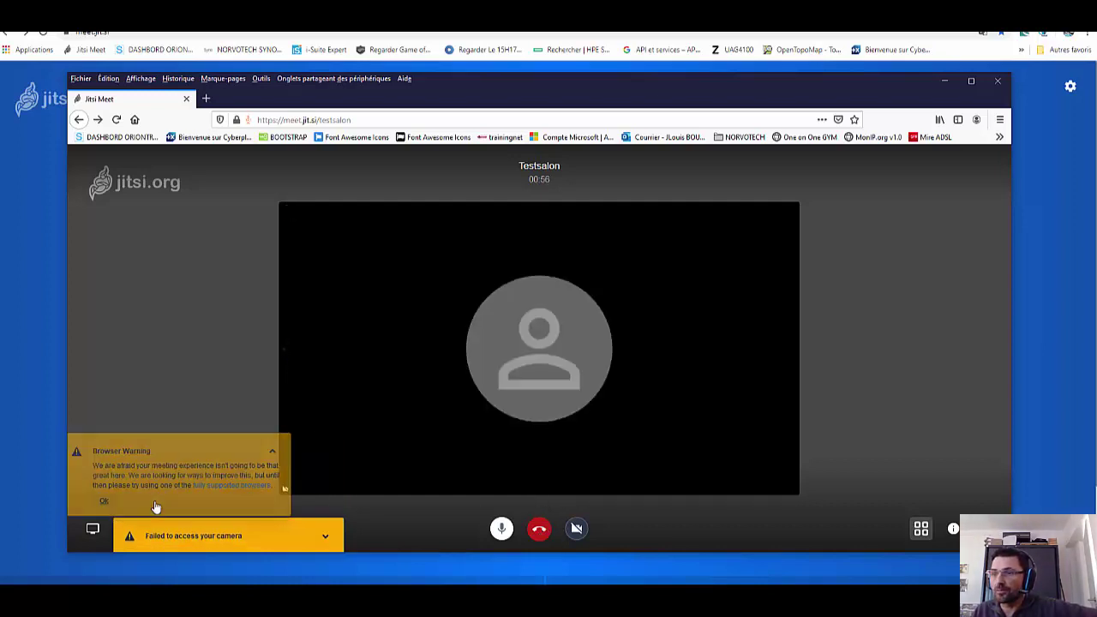
left_click(326, 499)
left_click(155, 501)
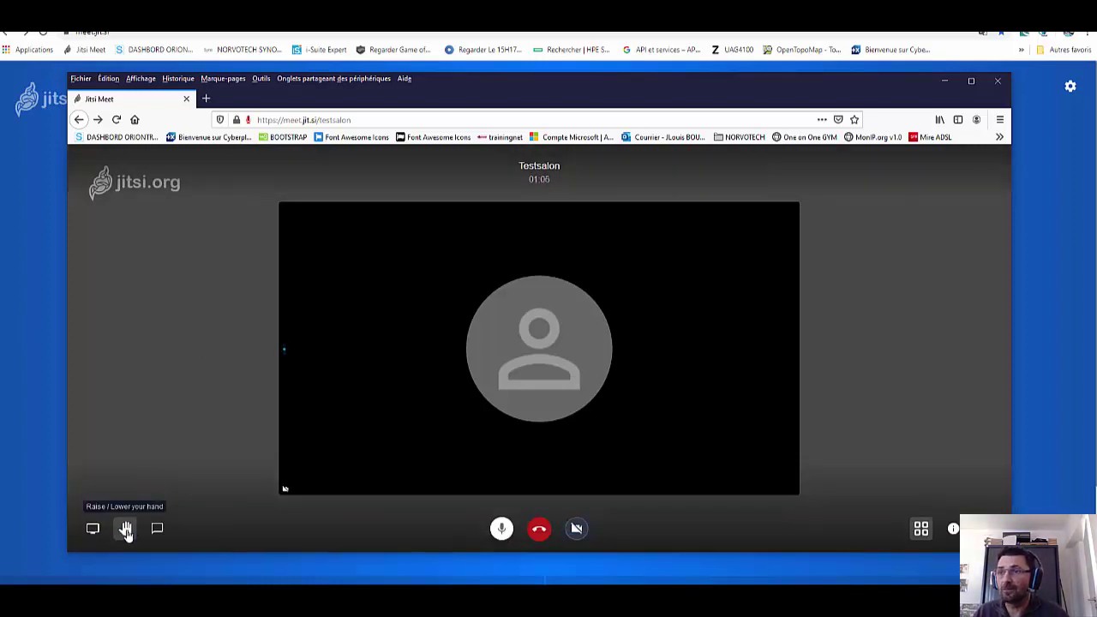
Raise your hand, set a chat nickname, send the message 'jsdfsdf', and briefly open the more-actions list
left_click(125, 530)
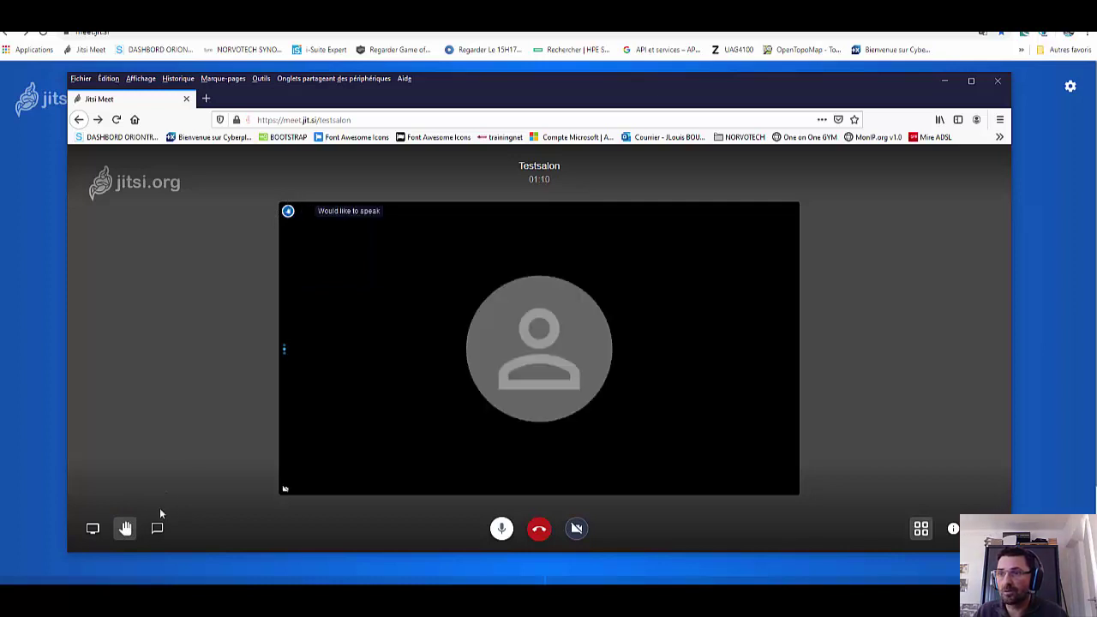
left_click(157, 528)
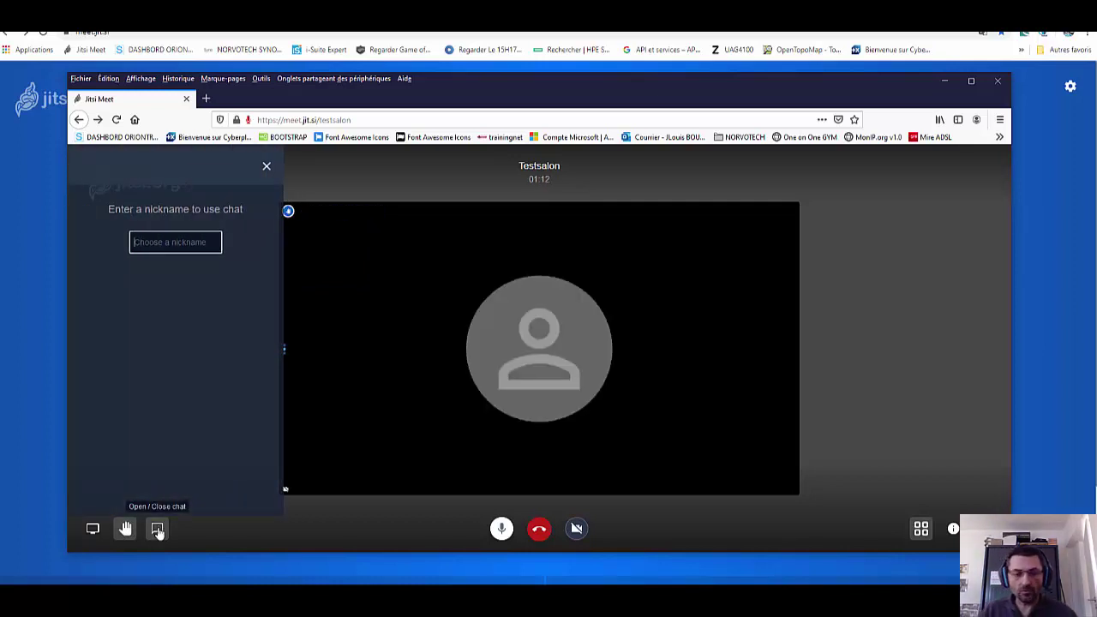
type("j")
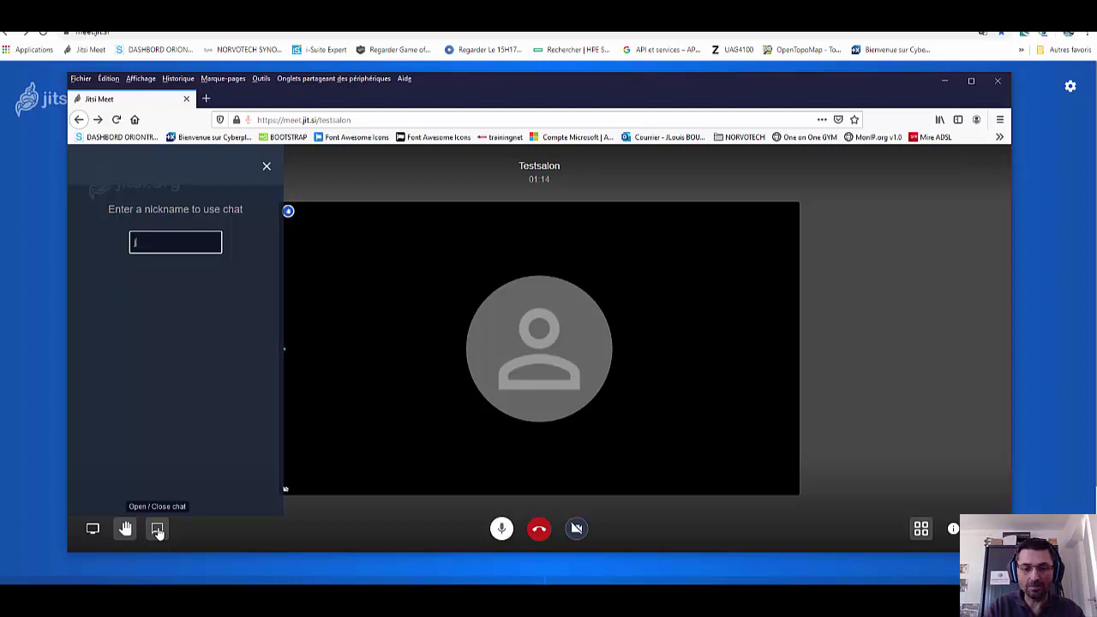
type("louis")
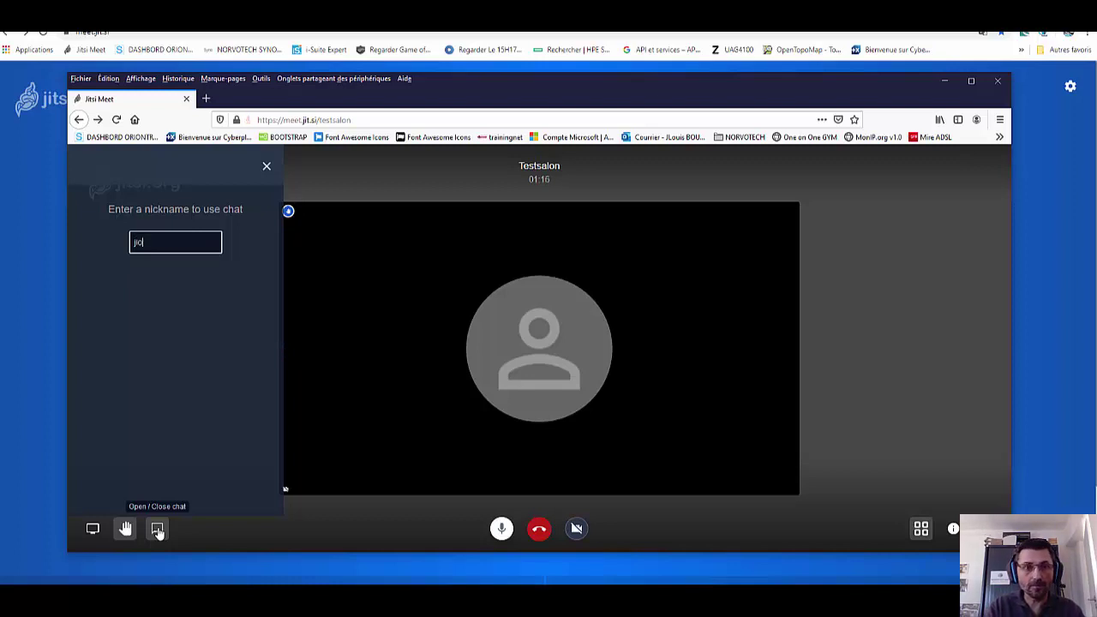
key("Return")
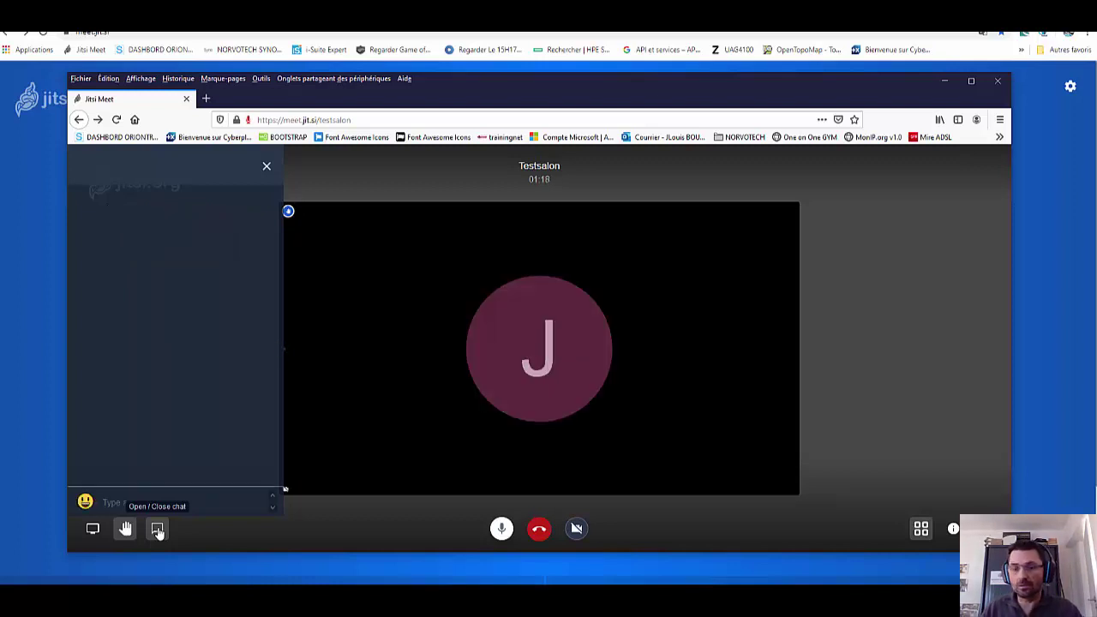
type("jsdfsdf")
key("Return")
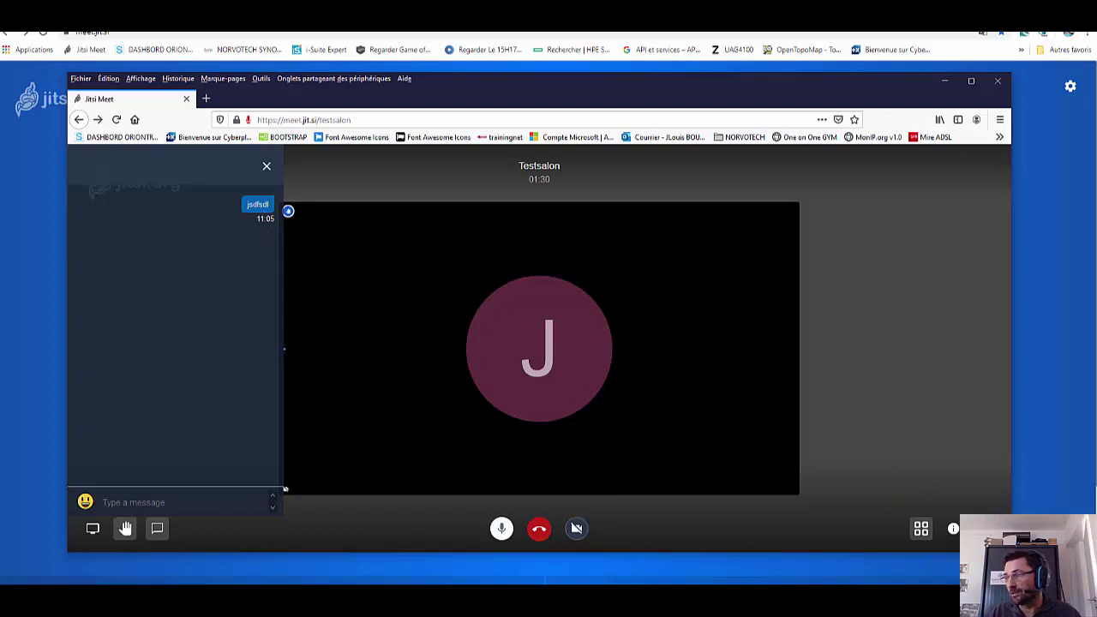
left_click(983, 528)
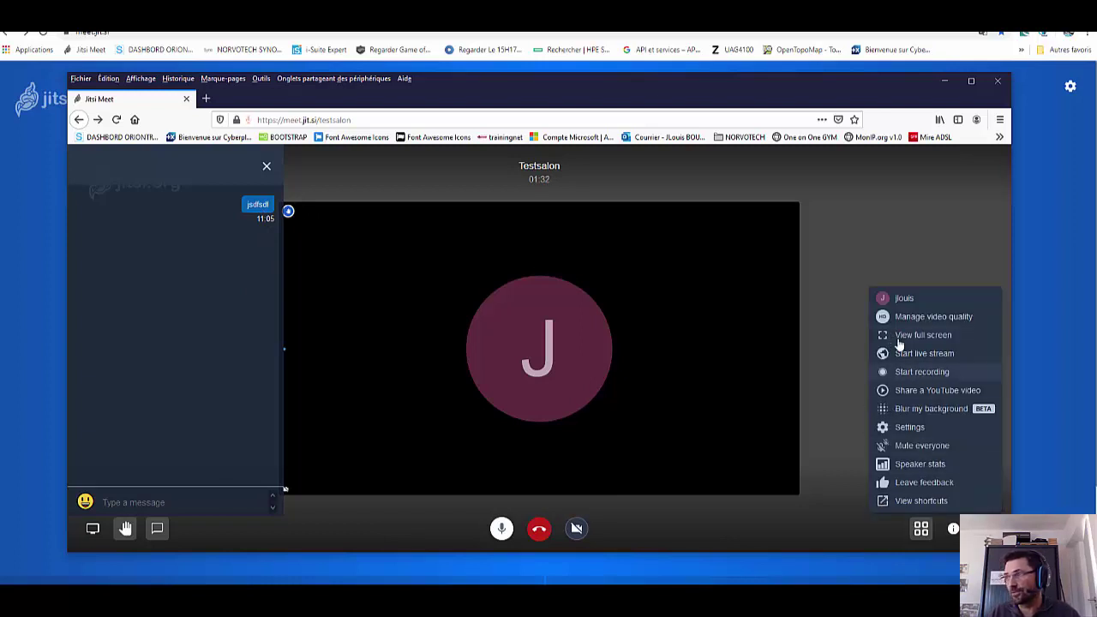
left_click(845, 246)
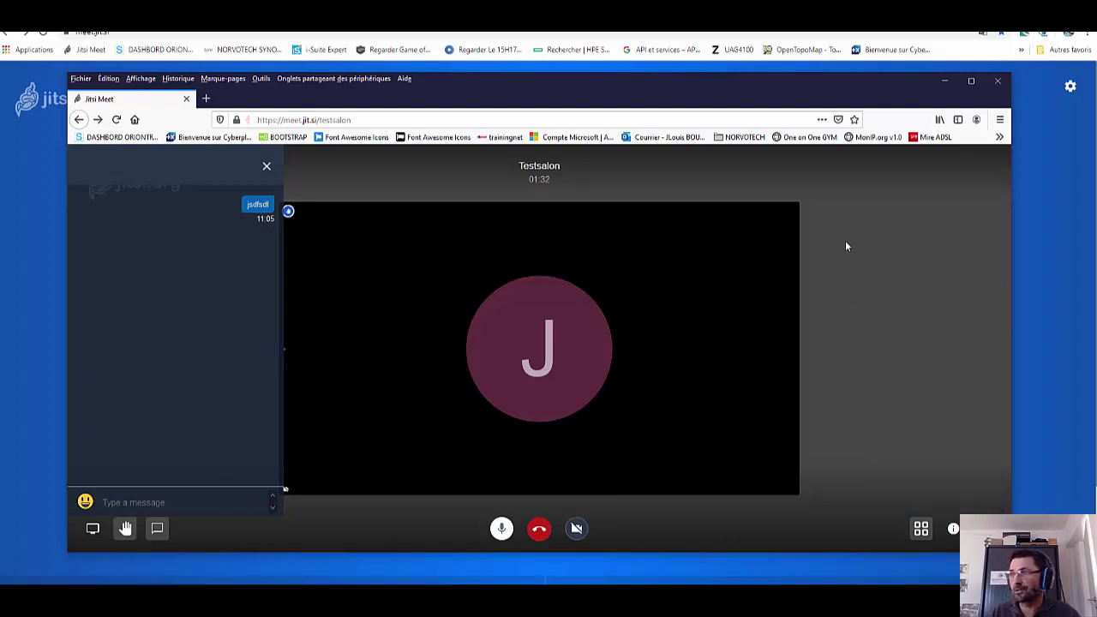
Close the chat panel and hang up to leave the Testsalon call
left_click(267, 167)
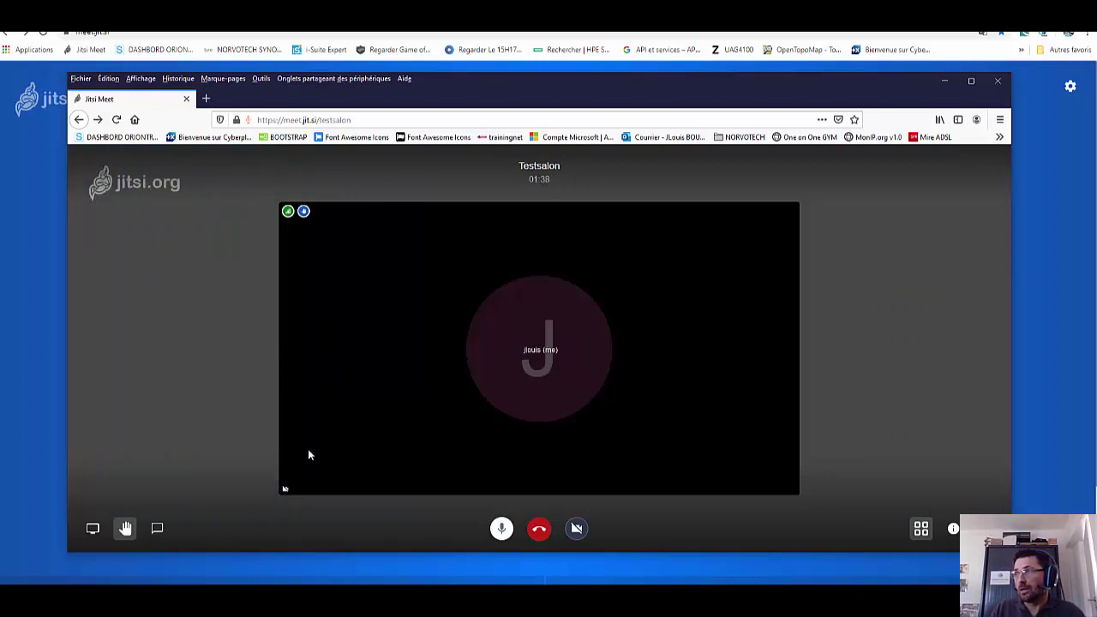
left_click(539, 530)
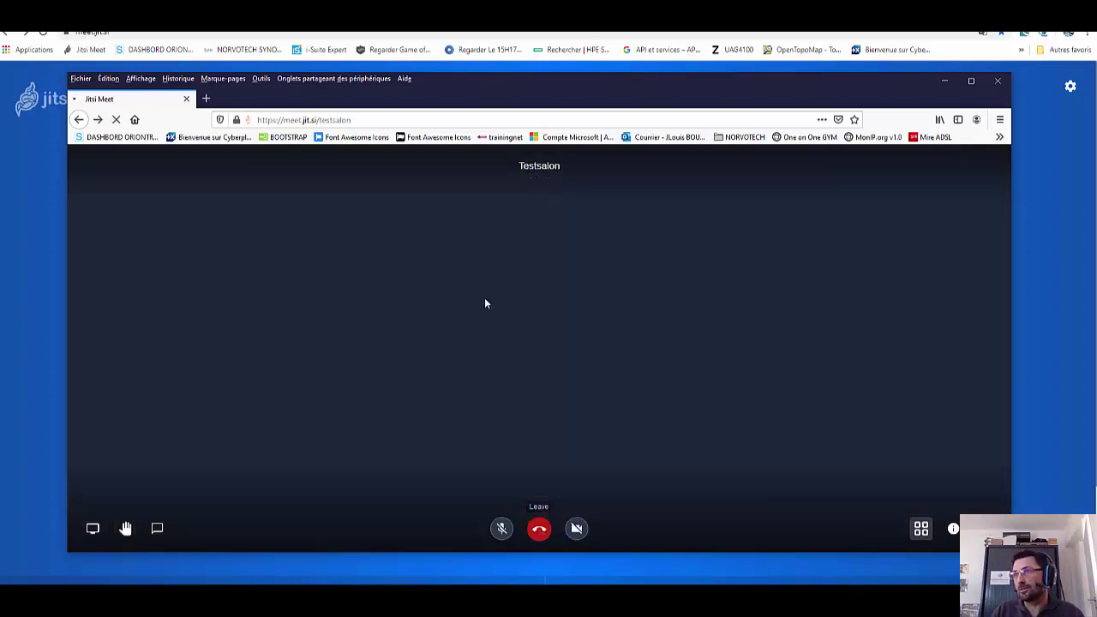